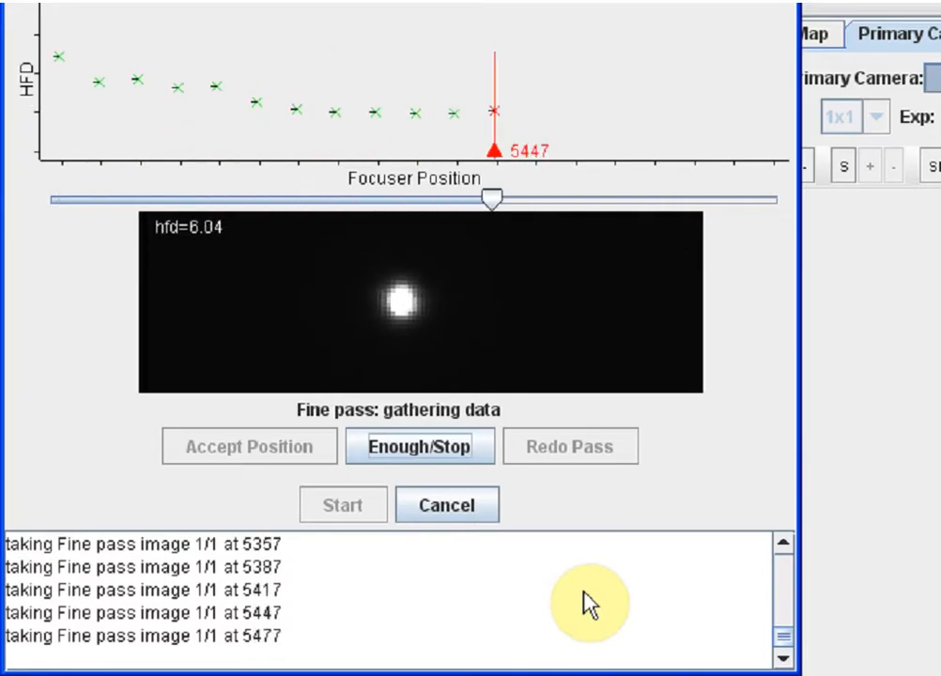
Stop the fine focus pass, move the focuser to the best position on the curve and accept it
left_click(410, 458)
left_click_drag(685, 199, 485, 202)
left_click(249, 447)
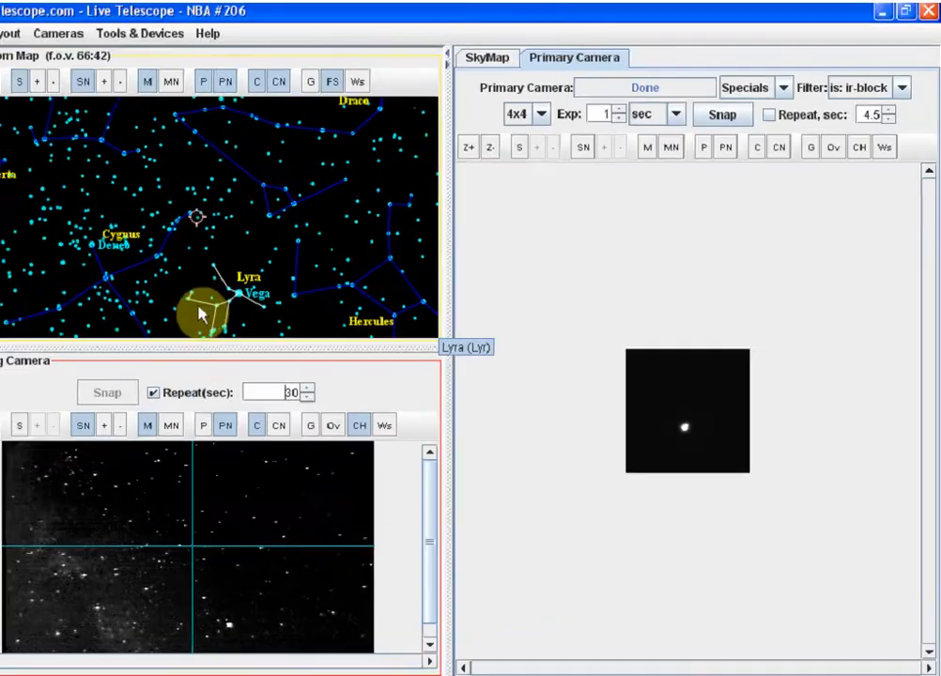
Select M 27 on the sky map and center the telescope on it
left_click(510, 59)
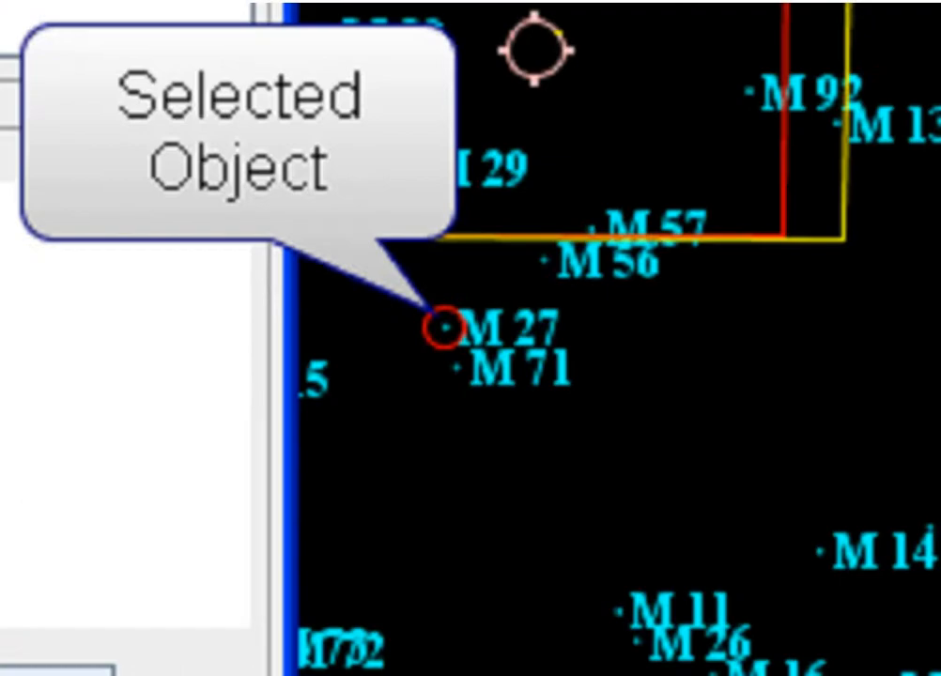
left_click(180, 430)
right_click(200, 235)
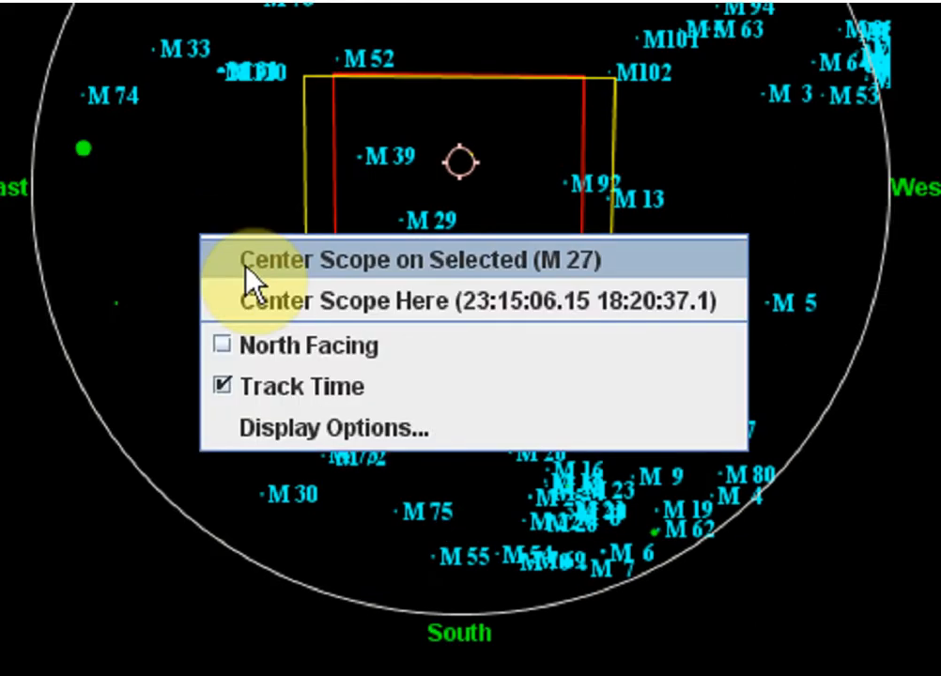
Take spotting camera images to check the star field as the telescope moves to M 27
left_click(279, 42)
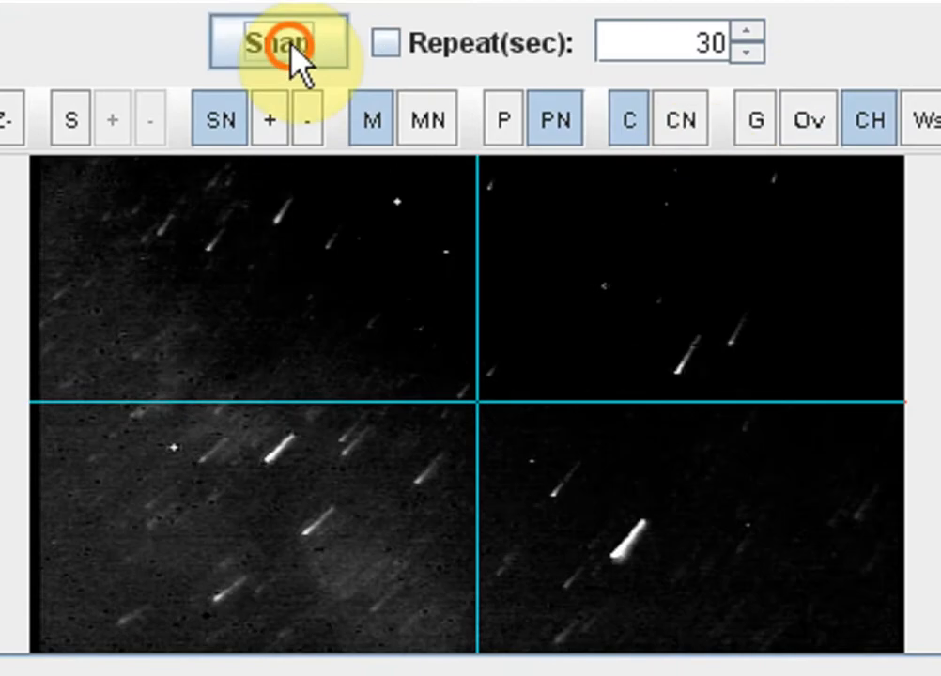
left_click(290, 44)
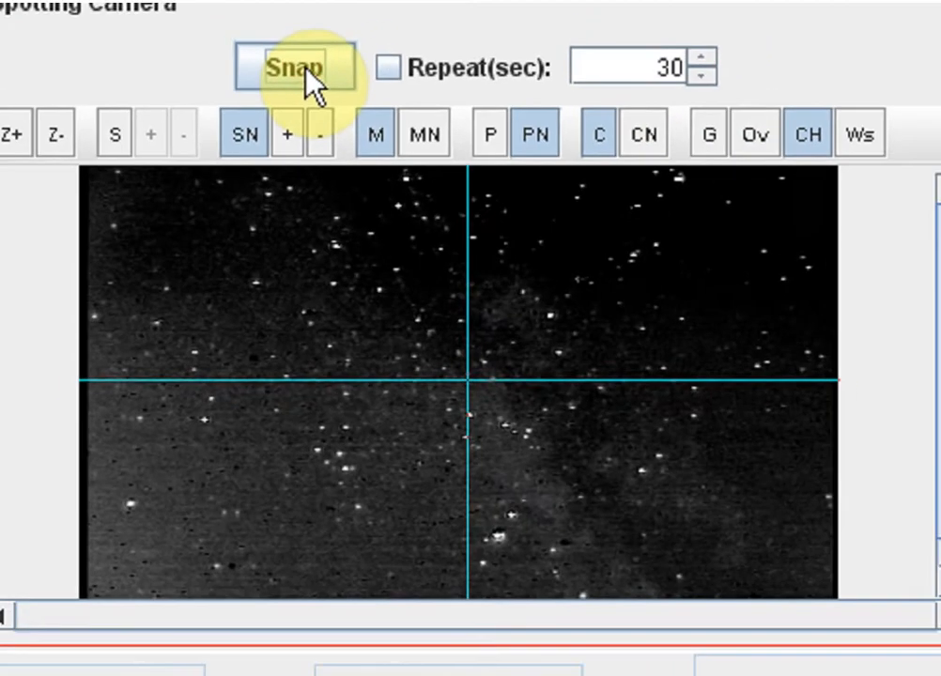
left_click(290, 44)
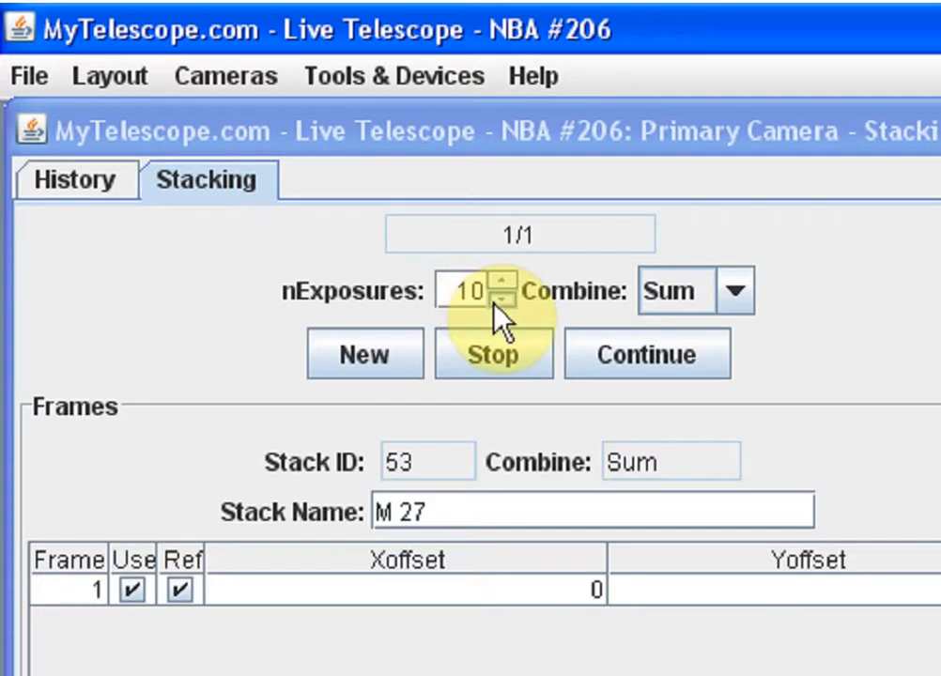
Start a new M 27 stack of 10 exposures combined by Sum and raise the image's white level
left_click(387, 356)
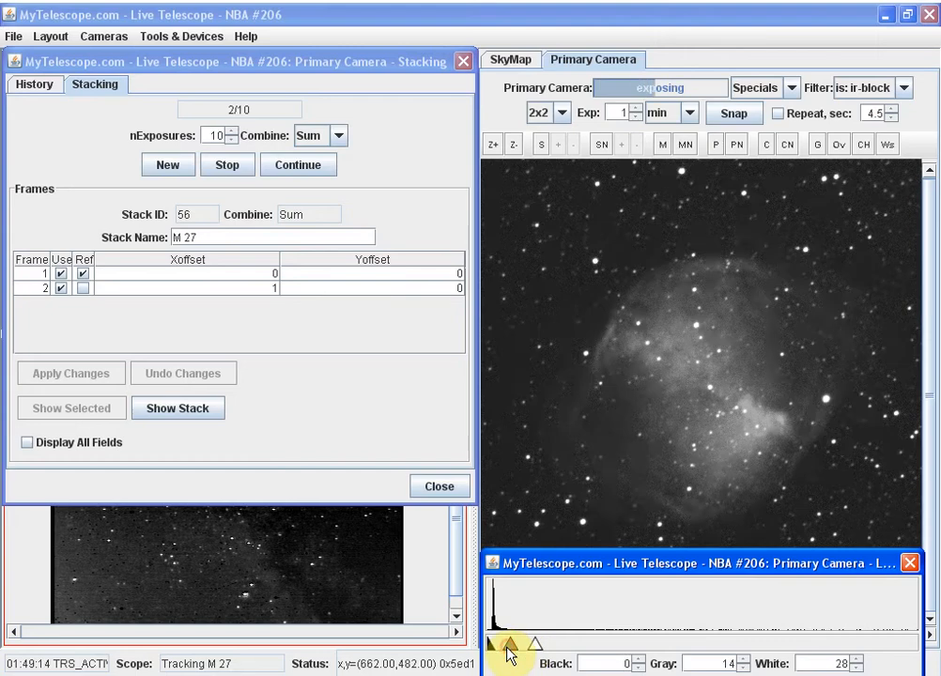
left_click_drag(535, 644, 612, 658)
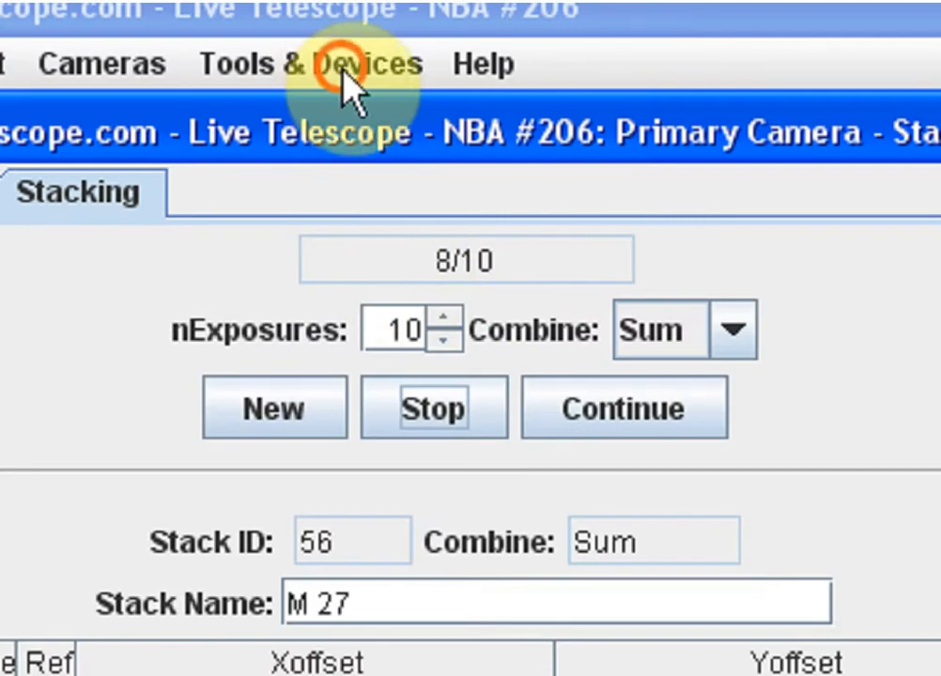
Assign the stacked ir-block image to the luminance channel in the Color Image Composer and set the white level to 216
left_click(340, 68)
left_click(338, 124)
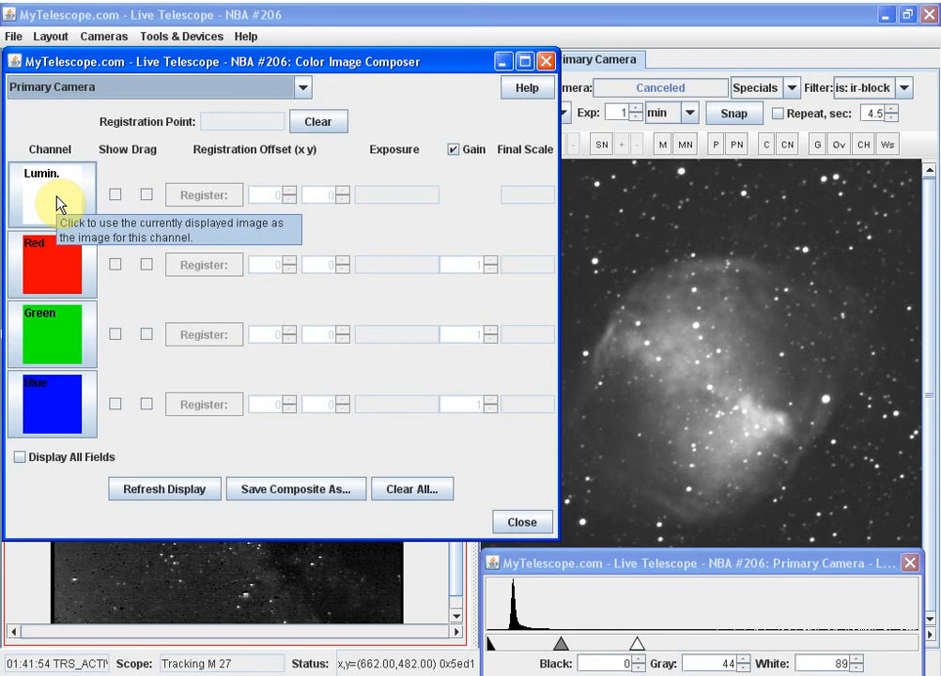
left_click(56, 202)
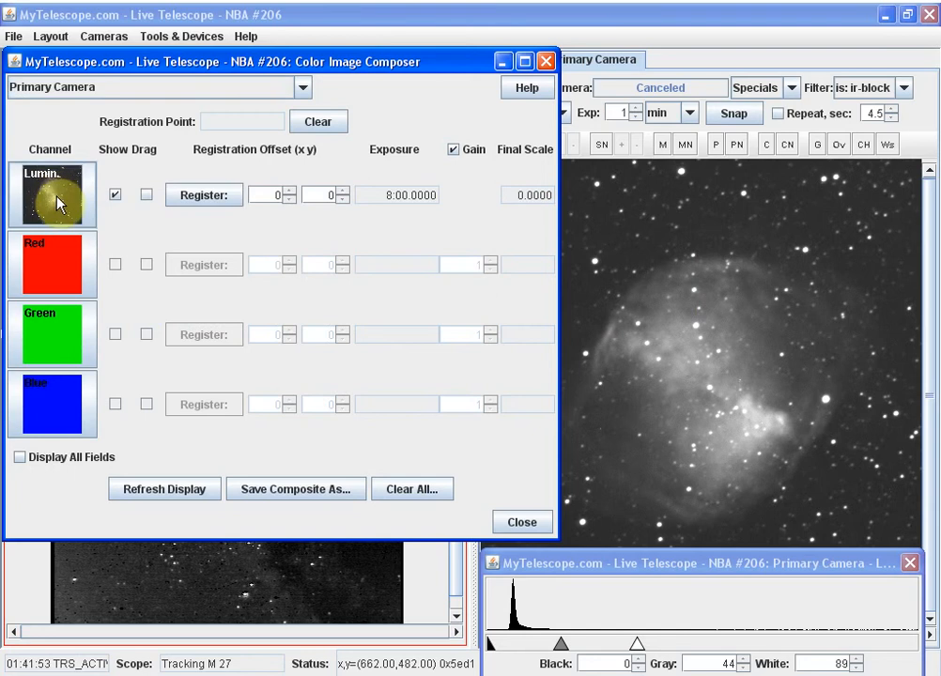
left_click_drag(640, 648, 851, 658)
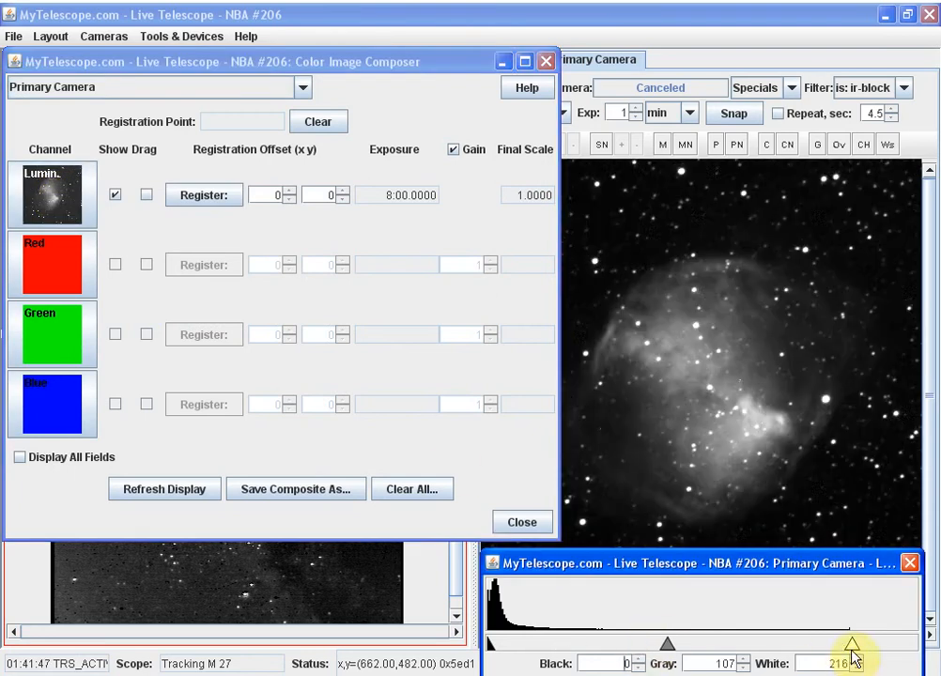
Capture a new M 27 stack of 30-second 4x4 exposures through the blue filter, set white to 119, and stop at frame 8
left_click(905, 91)
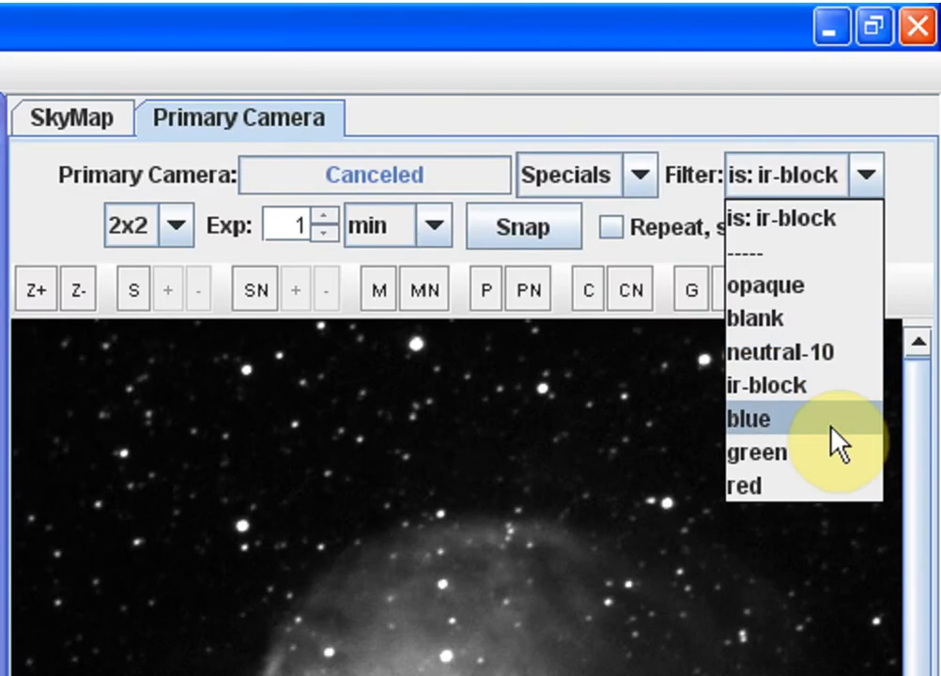
left_click(832, 424)
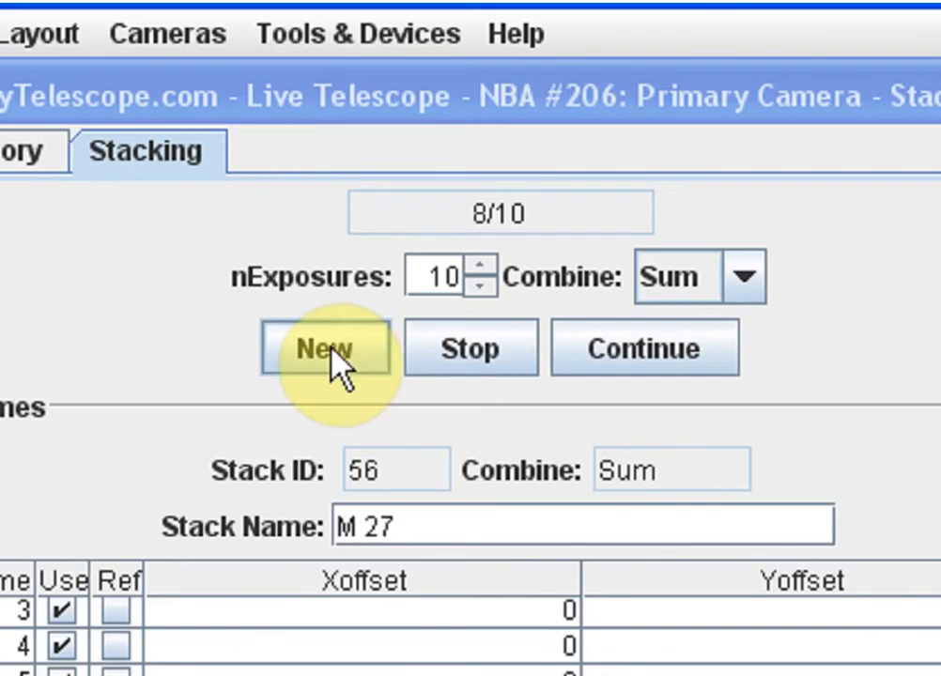
left_click(331, 350)
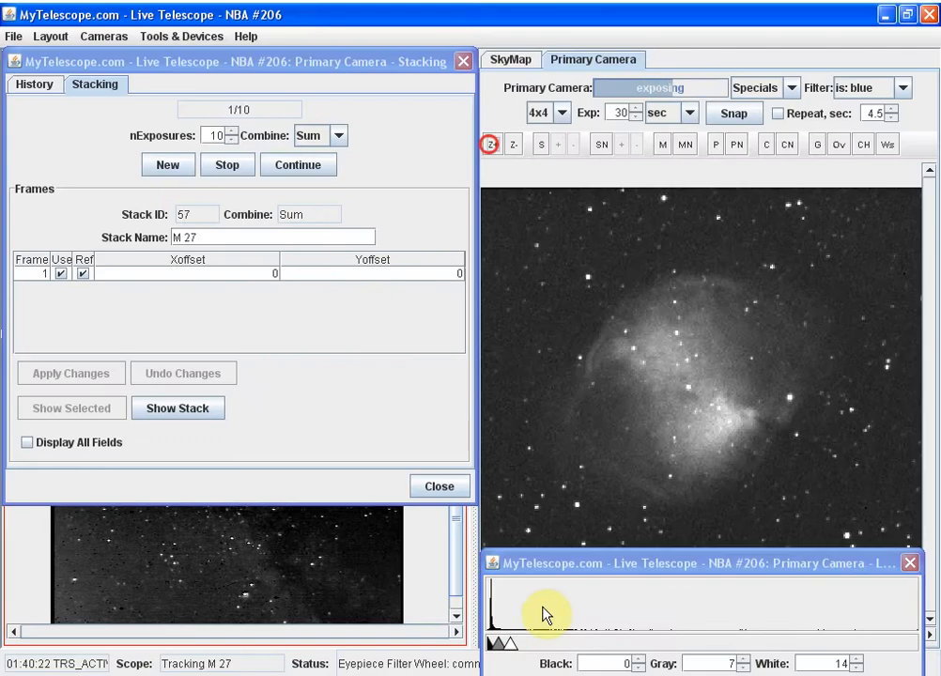
left_click_drag(512, 644, 687, 647)
left_click(225, 168)
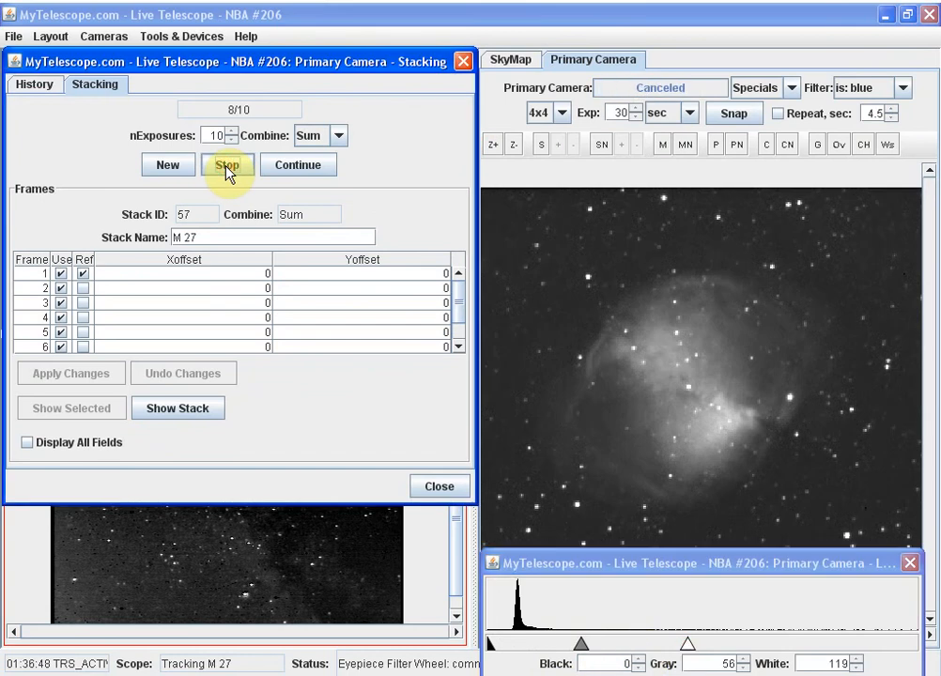
Assign the blue-filter stack to the blue channel in the Color Image Composer and set the composite's white level to 186
left_click(185, 36)
left_click(188, 62)
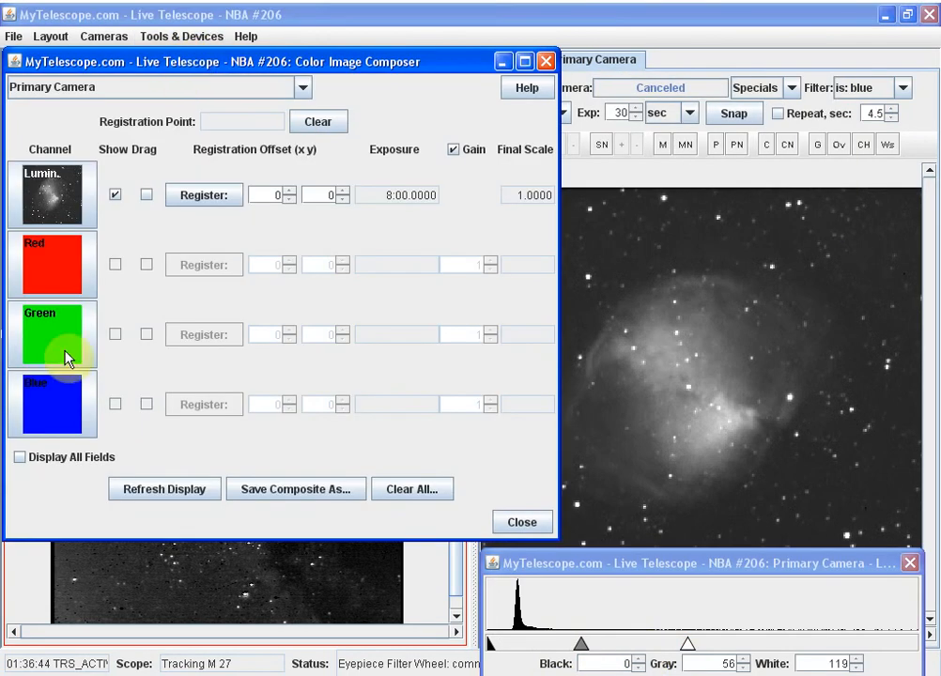
left_click(53, 411)
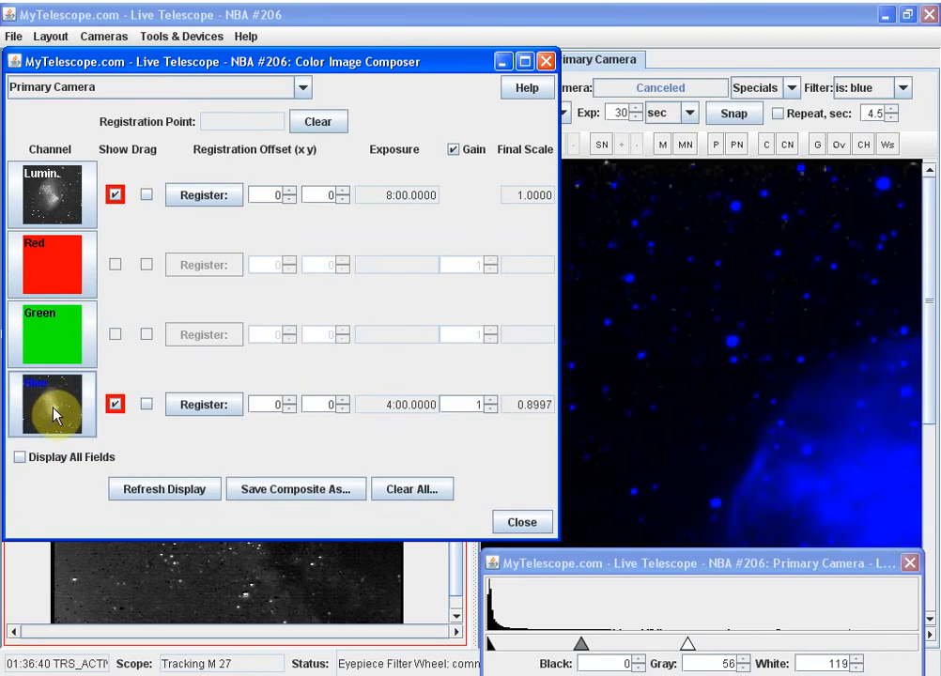
left_click(609, 272)
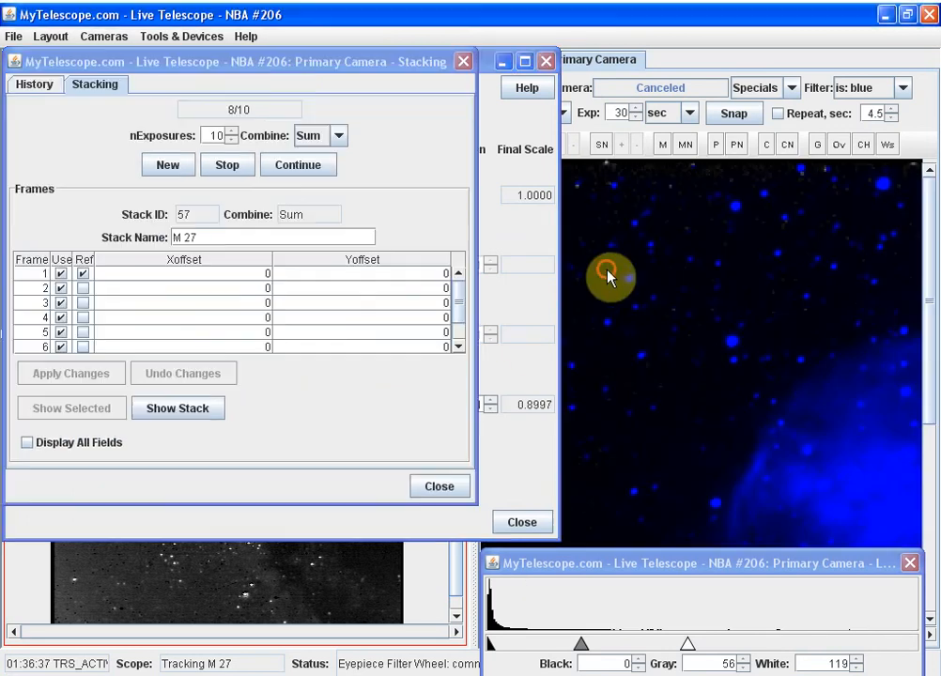
left_click(514, 144)
left_click_drag(686, 642, 802, 656)
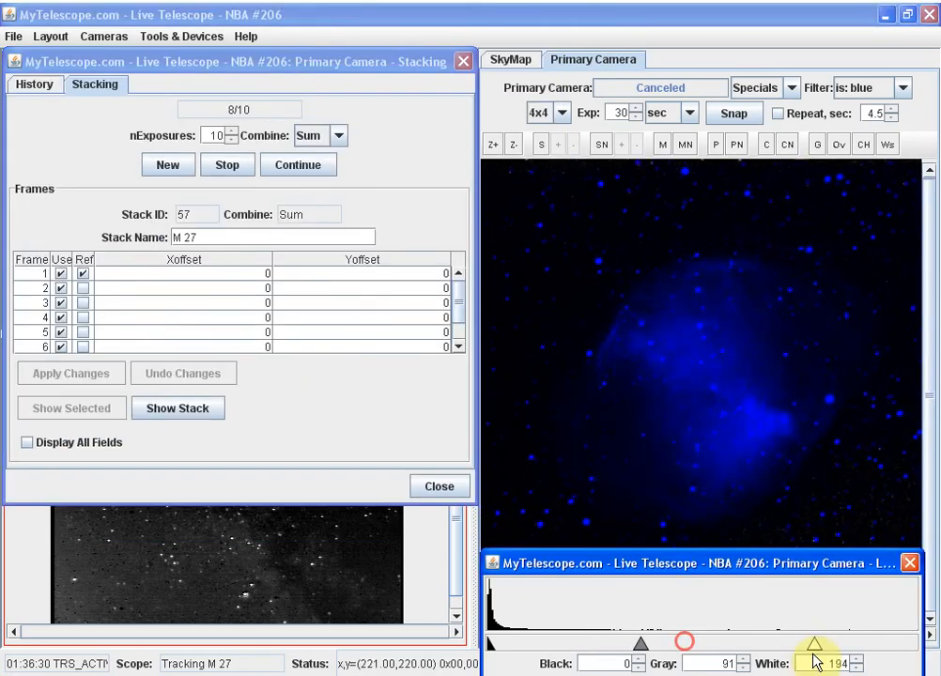
Switch to the green filter and capture a new M 27 stack of 8 summed exposures
left_click(902, 89)
left_click(864, 143)
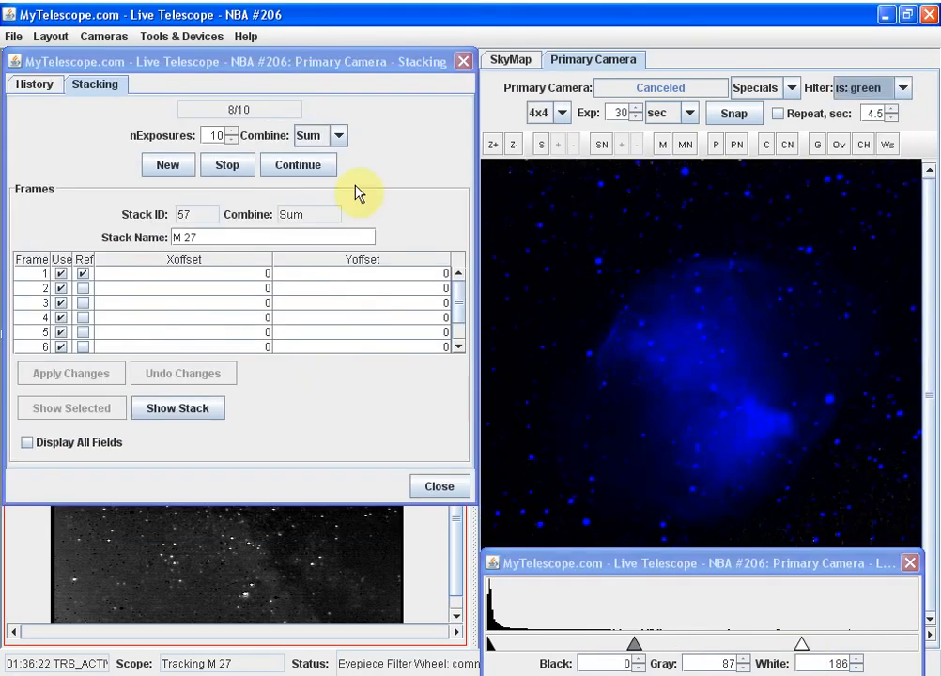
left_click(231, 140)
left_click(232, 140)
left_click(169, 165)
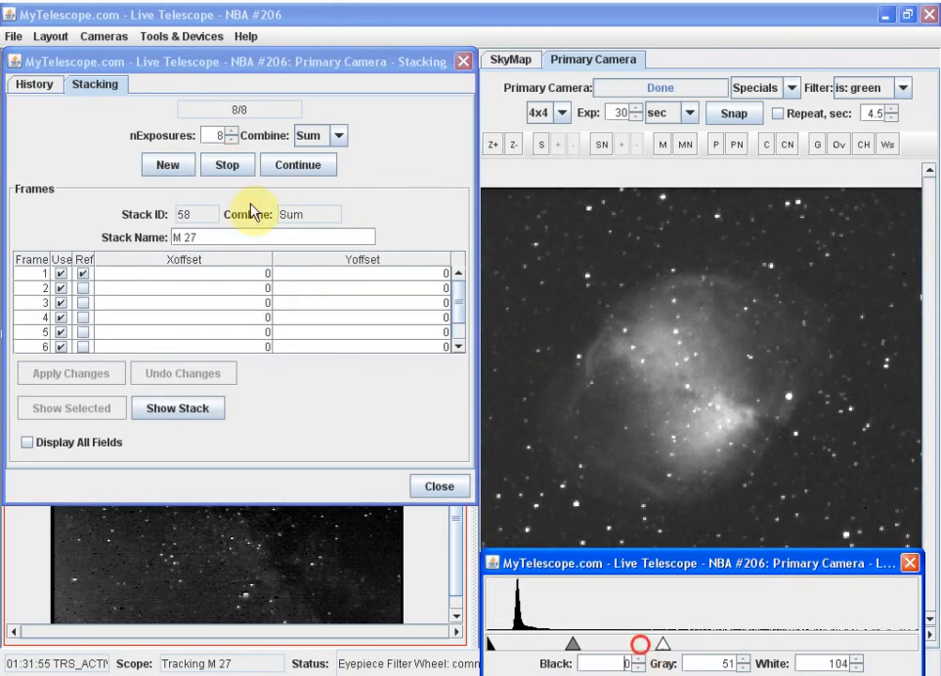
Assign the green-filter stack to the green channel and raise the composite's white level
left_click(53, 335)
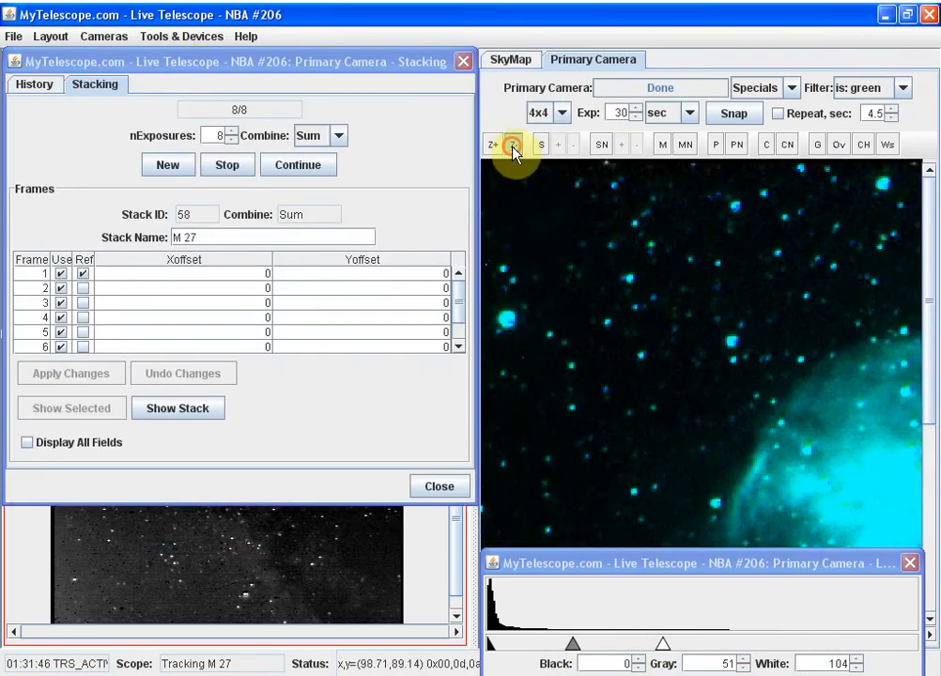
left_click(513, 145)
left_click_drag(663, 643, 865, 646)
Capture a new stack of 8 summed exposures through the red filter and assign it to the red channel
left_click(903, 87)
left_click(881, 244)
left_click(169, 165)
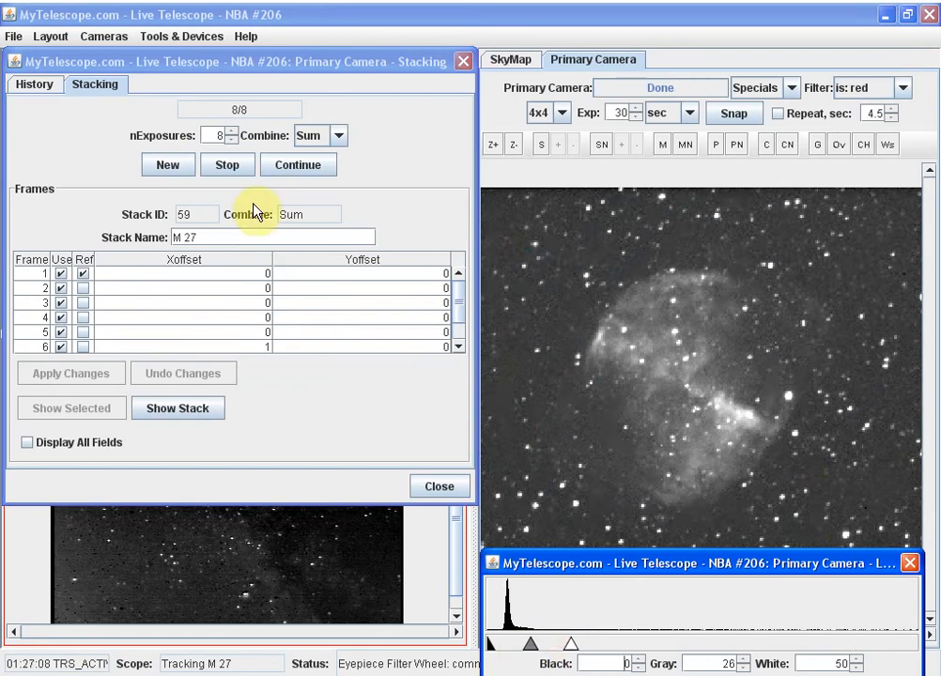
left_click(52, 264)
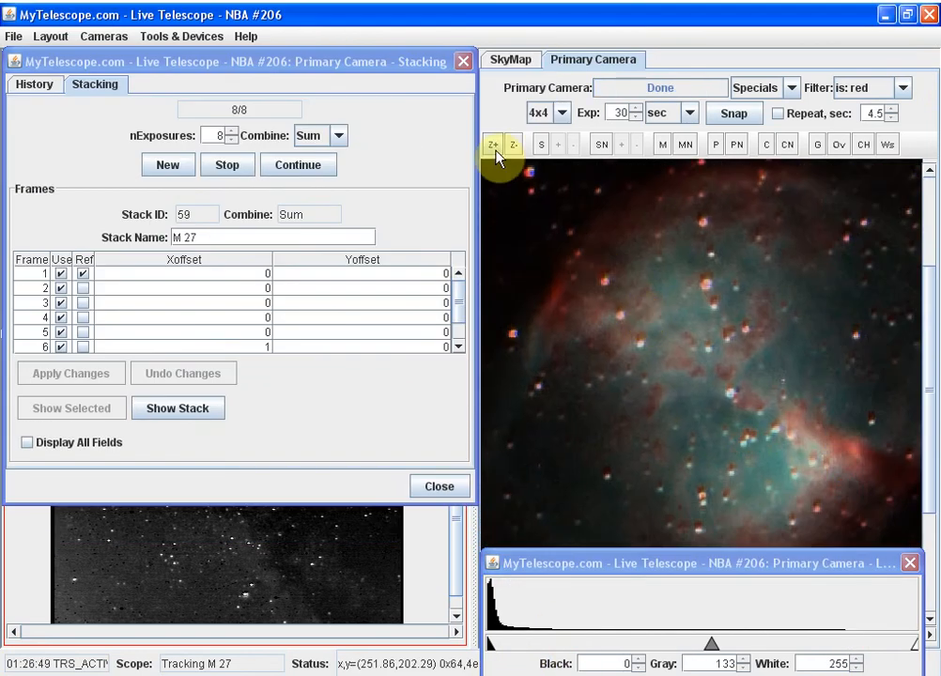
Set the luminance channel's registration point to 293 223 on a bright star in the nebula using the Color Image Composer
left_click(491, 144)
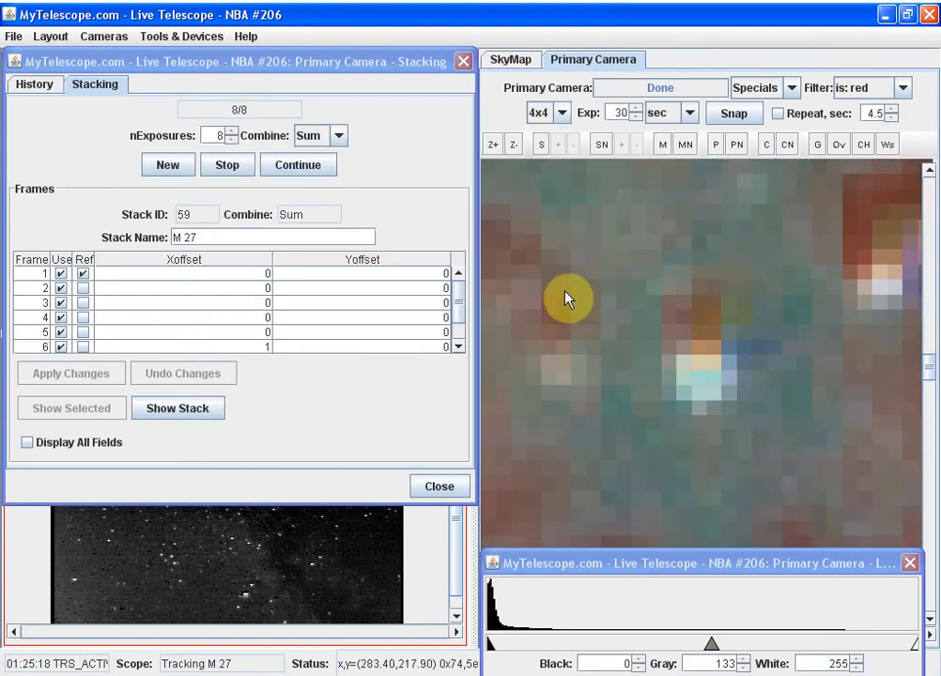
left_click(202, 39)
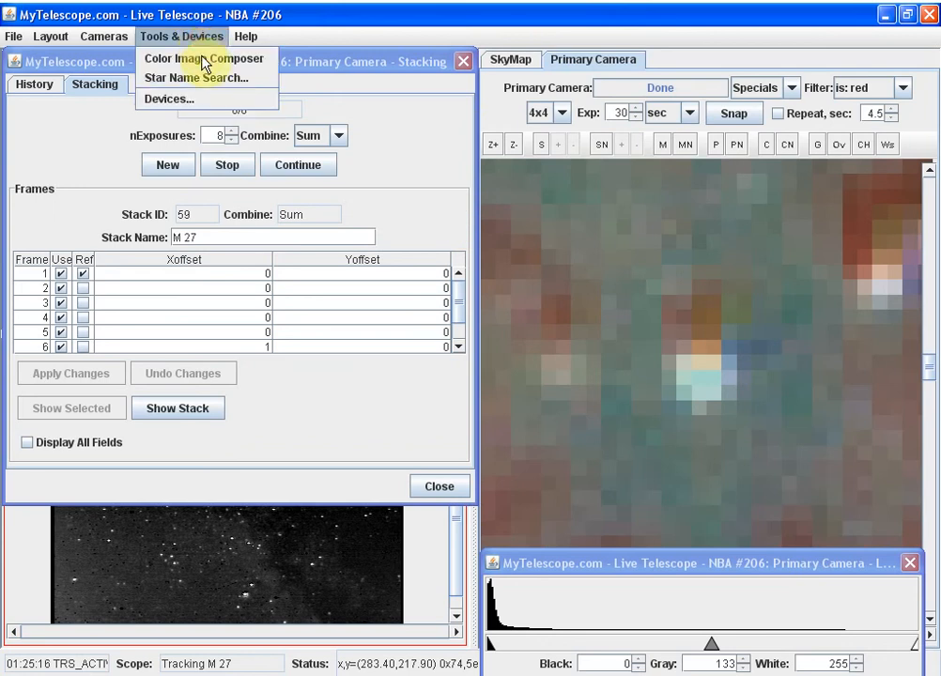
left_click(205, 60)
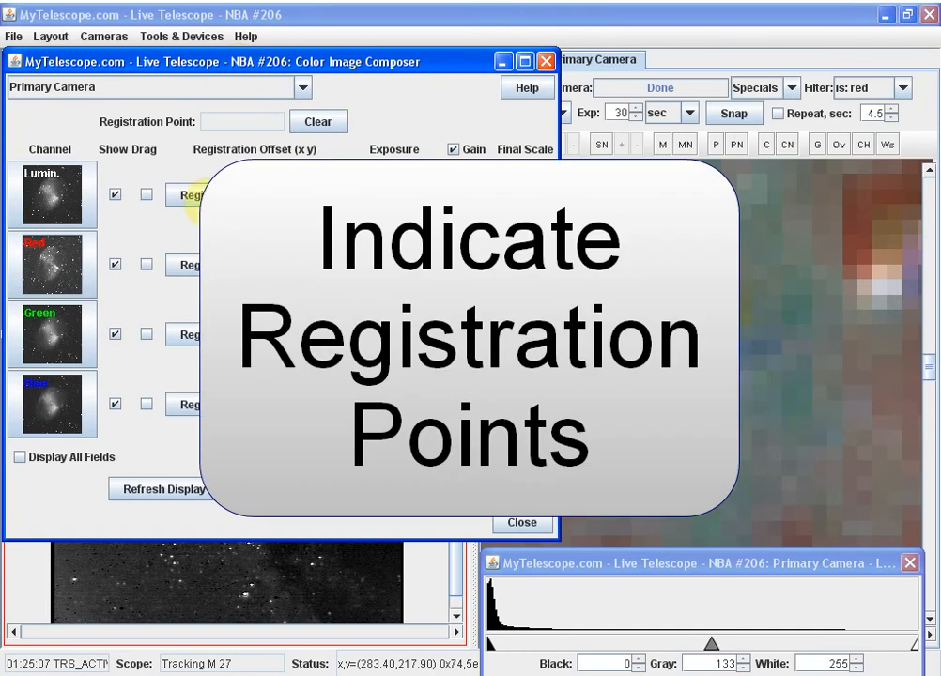
left_click(205, 201)
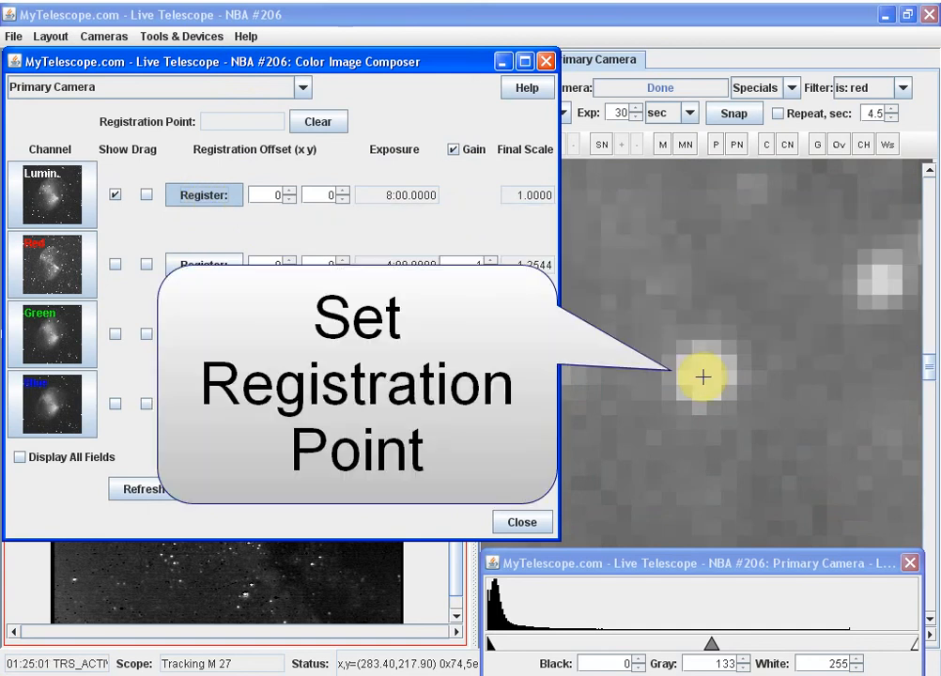
left_click(704, 378)
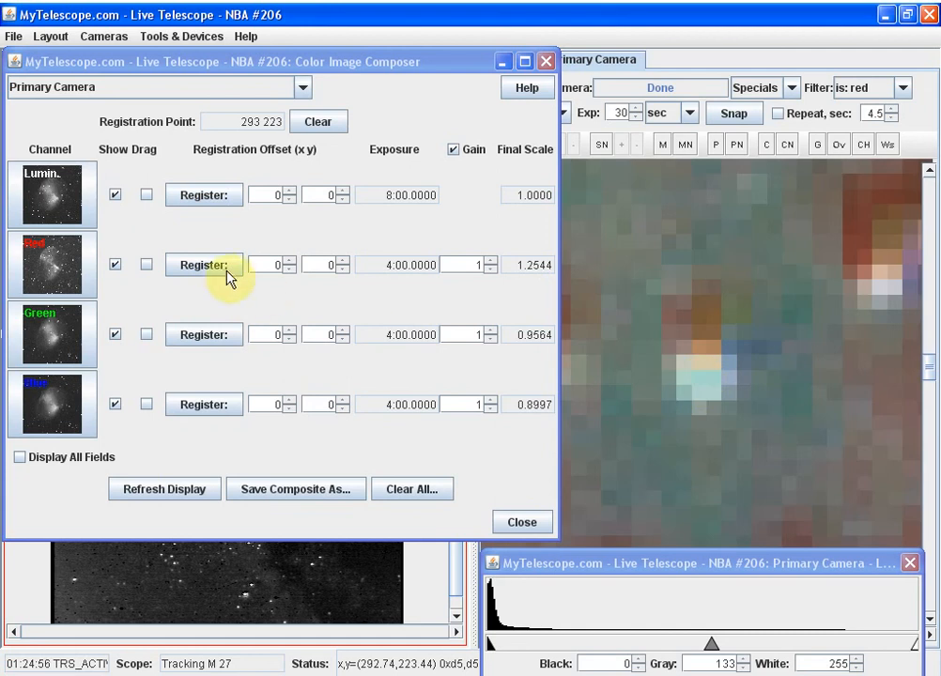
Register the other channels on the same star, with offsets 0, 3 for red, -1, 3 for green and -2, 2 for blue
left_click(215, 270)
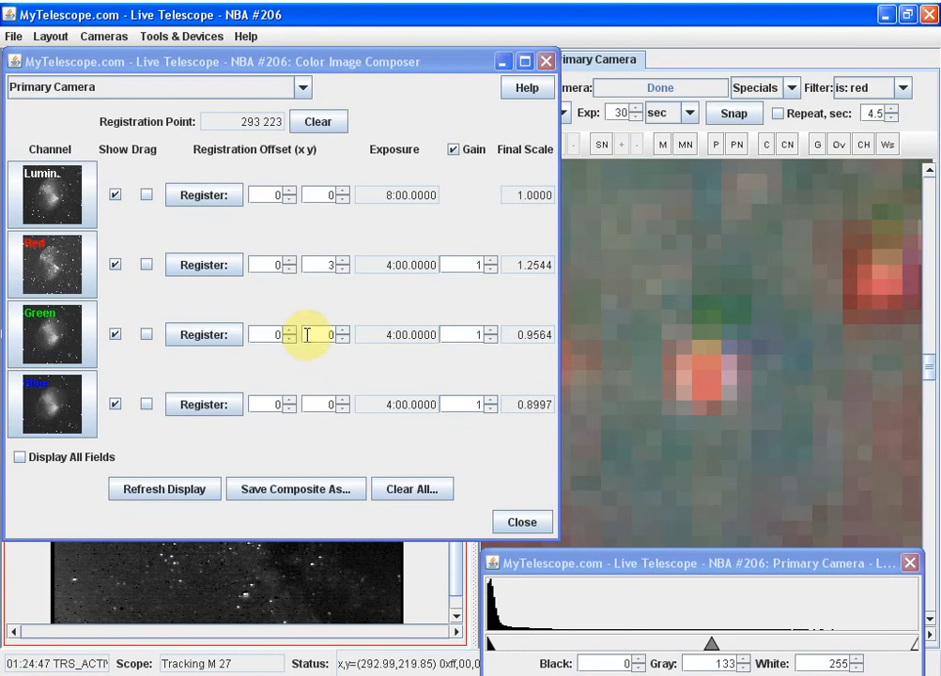
left_click(189, 333)
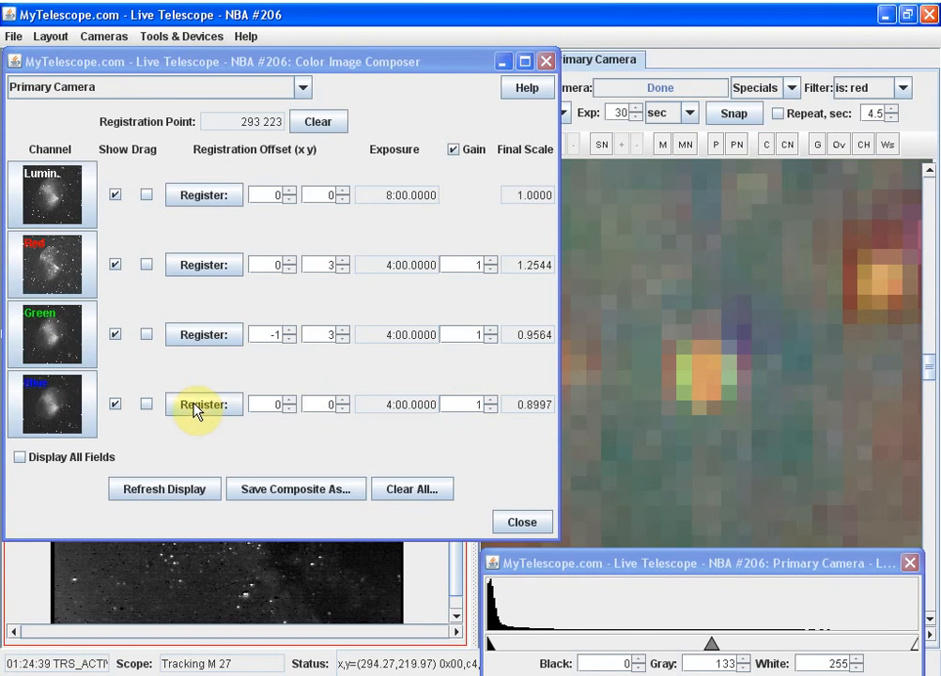
left_click(195, 410)
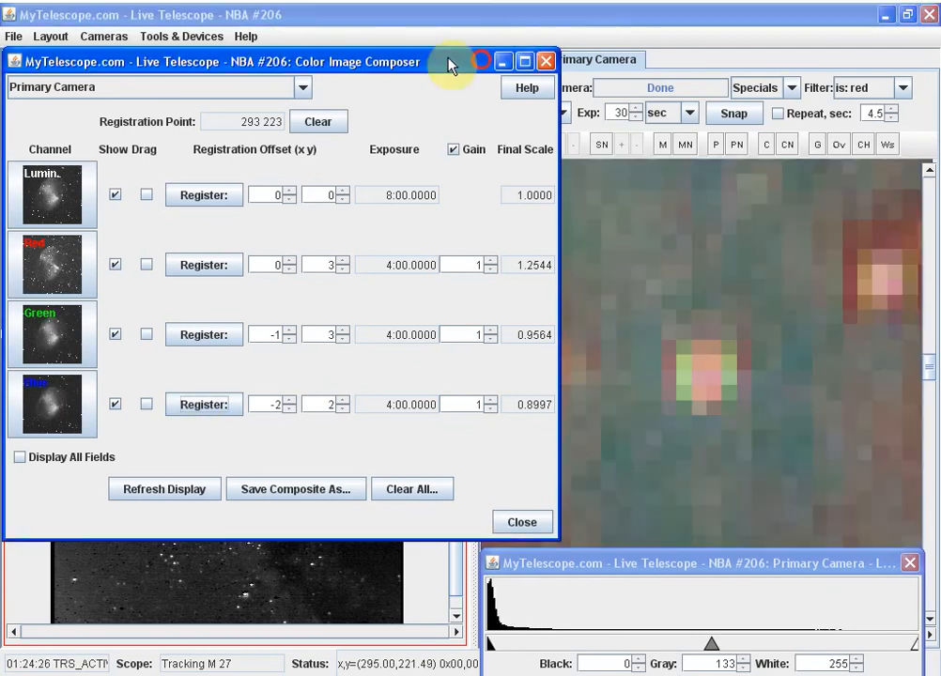
Move the Color Image Composer clear of the camera image and reduce the red channel's gain to 0.8
left_click_drag(450, 65, 374, 57)
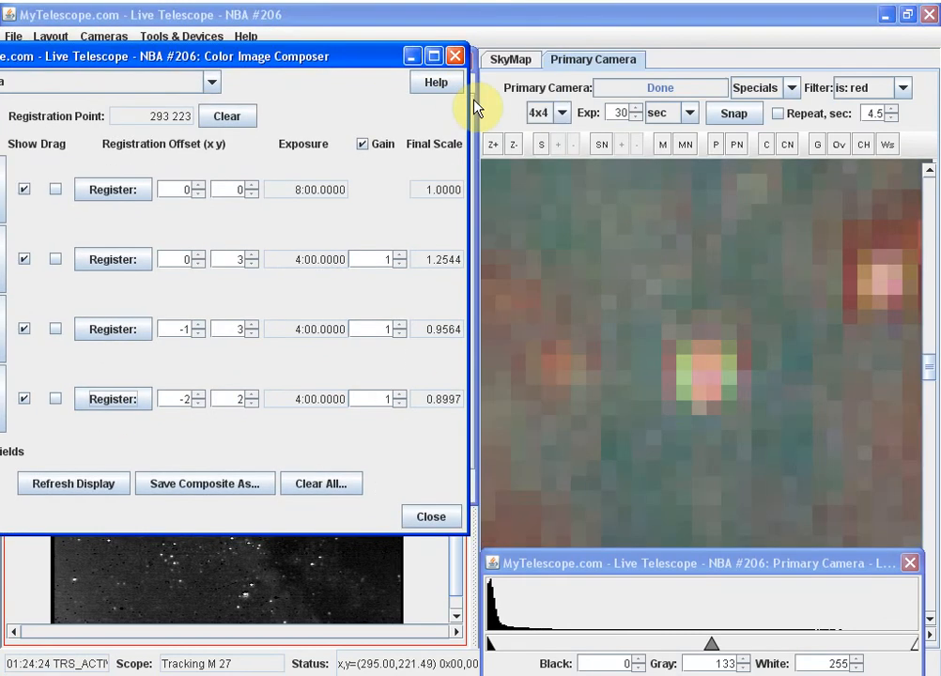
type("0.95")
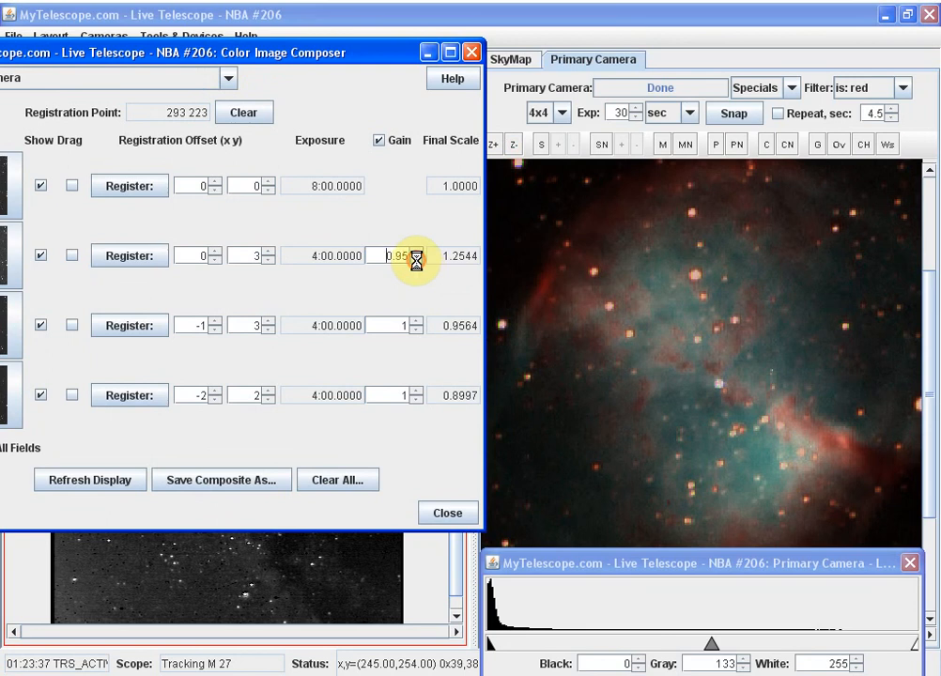
left_click(416, 260)
left_click(416, 260)
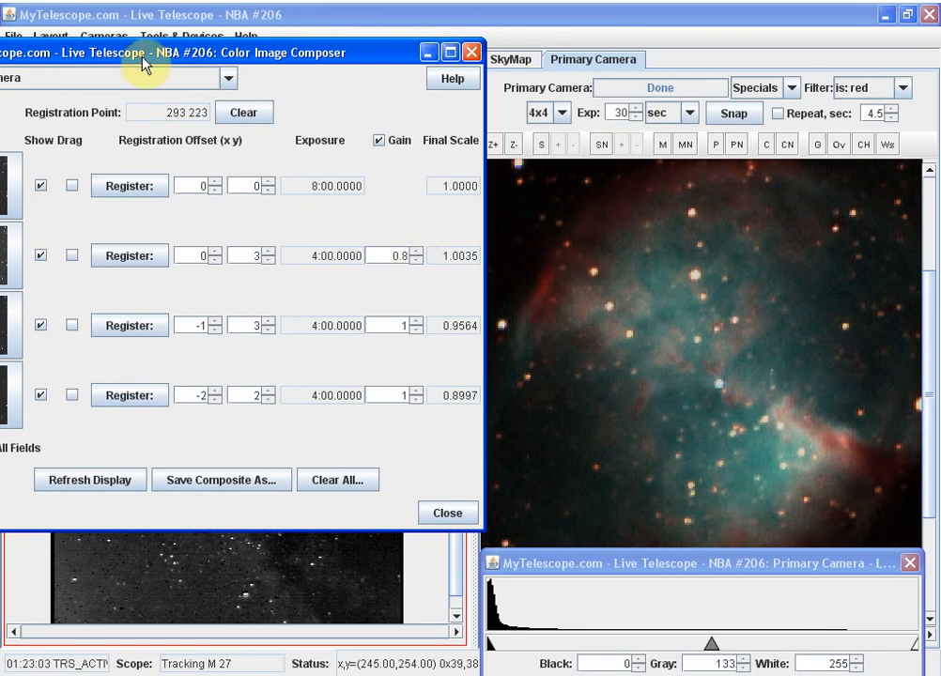
Refresh the composite display and move the Color Image Composer below the nebula in the camera image
left_click_drag(145, 61, 288, 61)
left_click(95, 479)
left_click_drag(559, 53, 506, 543)
left_click_drag(506, 544, 501, 561)
Toggle the luminance stretch, sky background, A.Trans. and WhBalFact corrections one after another to compare their effect on the composite
left_click(334, 614)
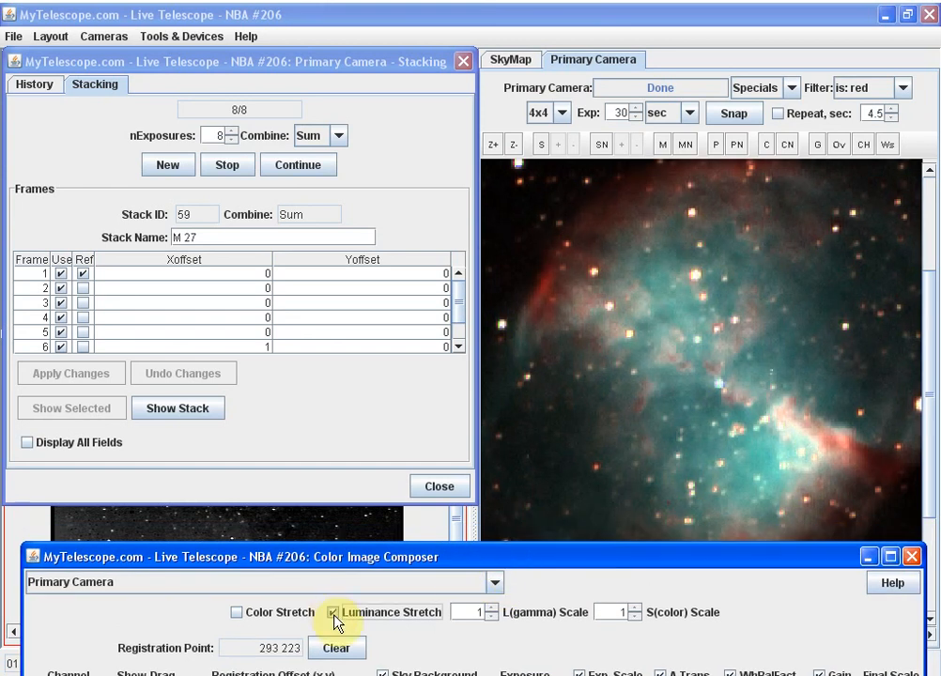
left_click(382, 674)
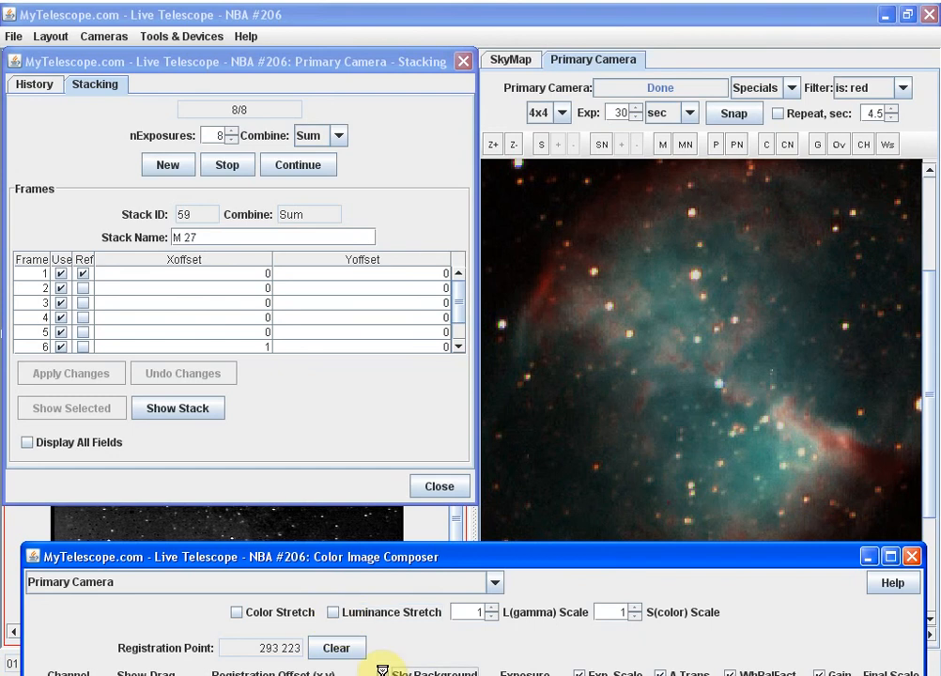
left_click(382, 674)
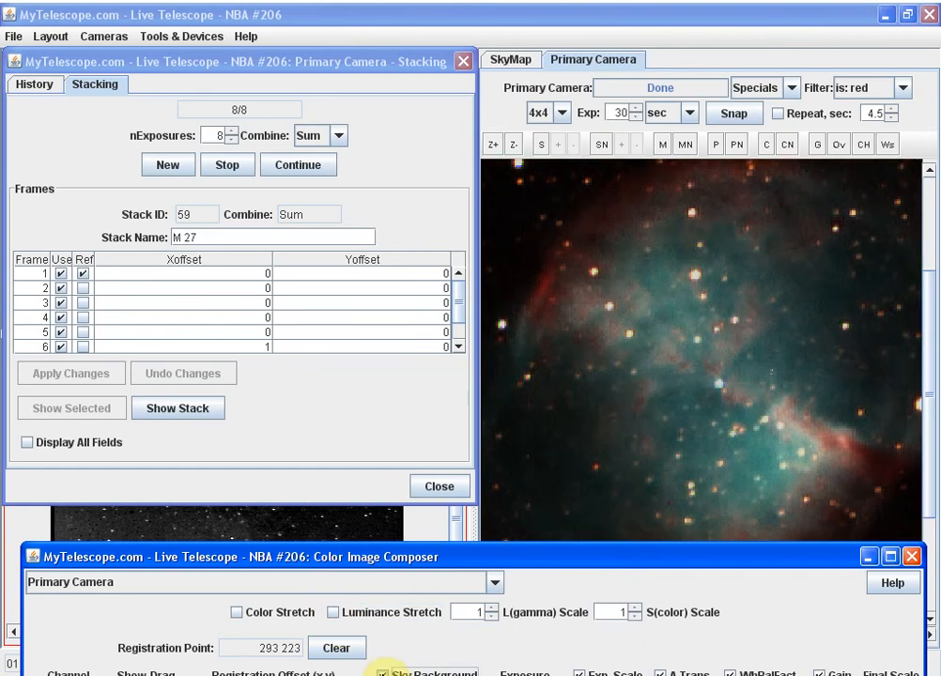
left_click(662, 674)
left_click(661, 674)
left_click(730, 673)
left_click(729, 674)
left_click(730, 673)
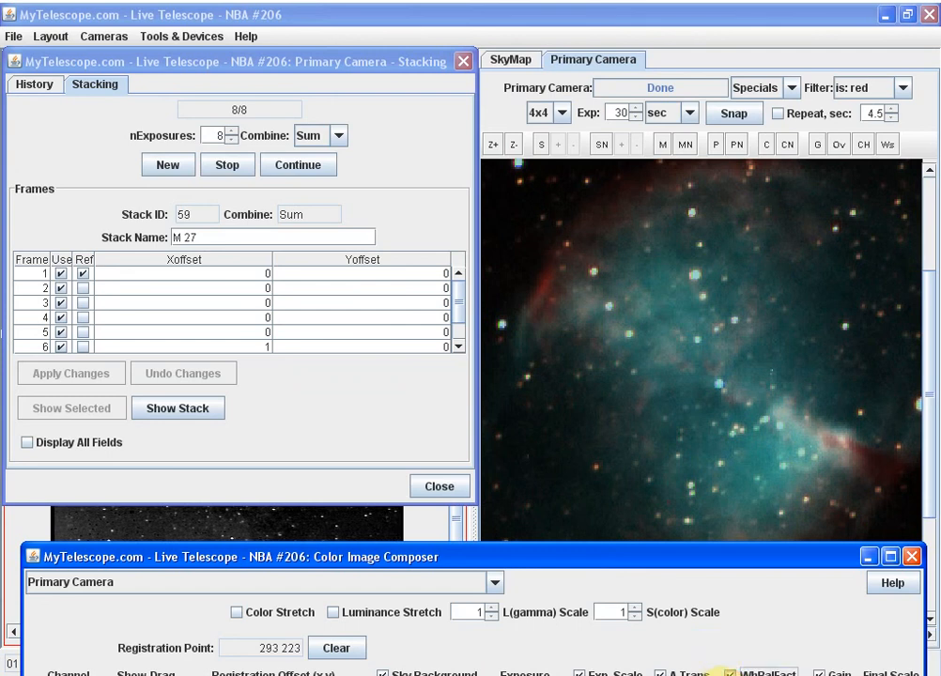
Bring the composer's channel rows into reach and lower the red channel's gain to 0.75
left_click_drag(474, 533, 477, 394)
left_click(846, 640)
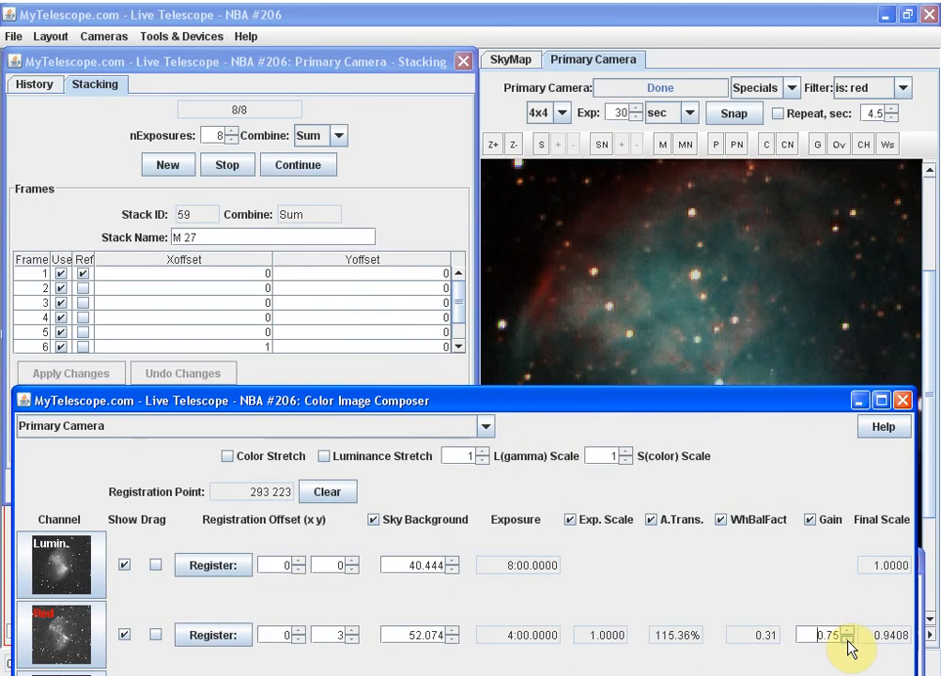
left_click(847, 640)
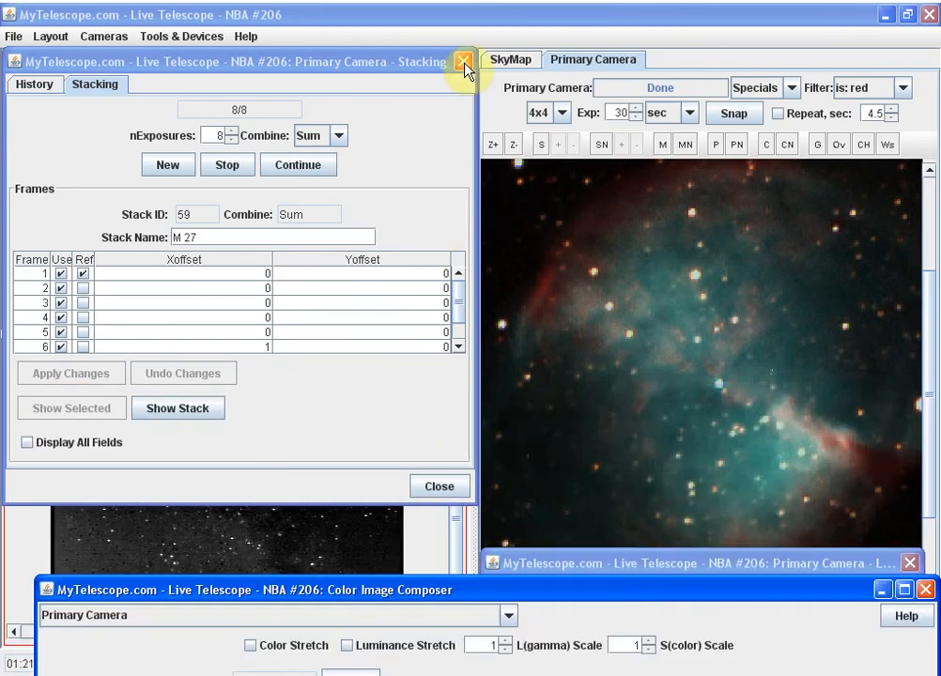
Close the Stacking window and enlarge the primary camera view to show the whole composite image
left_click(465, 65)
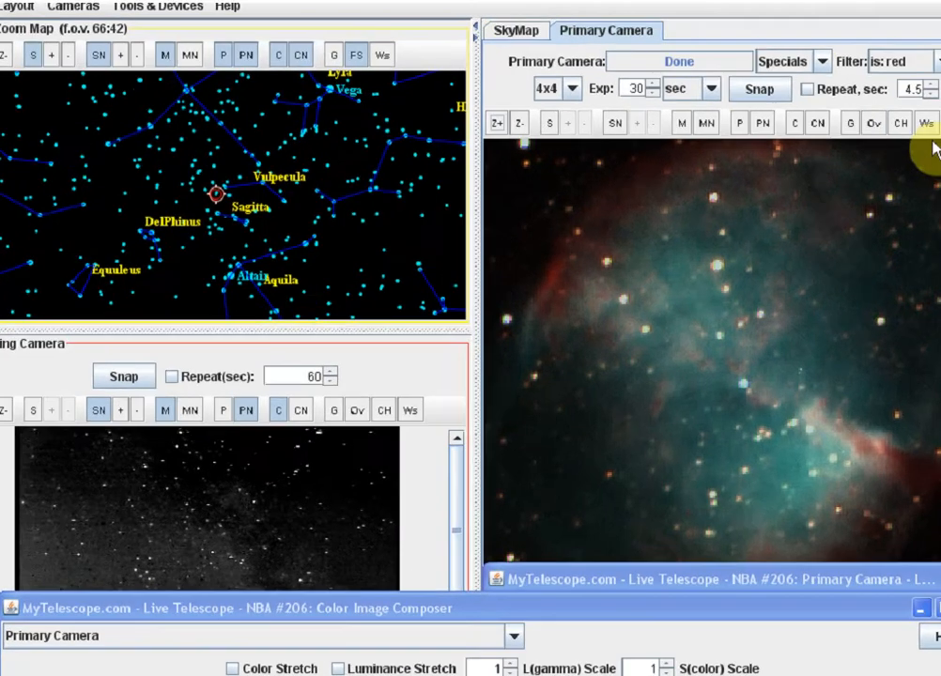
left_click(889, 147)
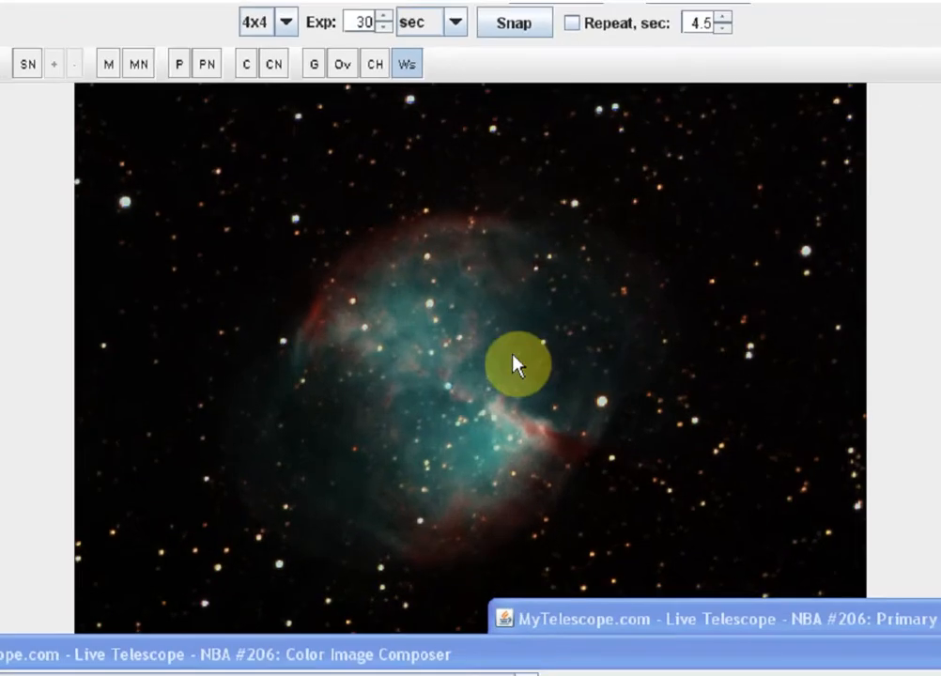
Save the composite with adjusted levels as the png "M27 l2x2 8x1min rgb4x4 8x30sec" in the Messier Objects folder
right_click(459, 237)
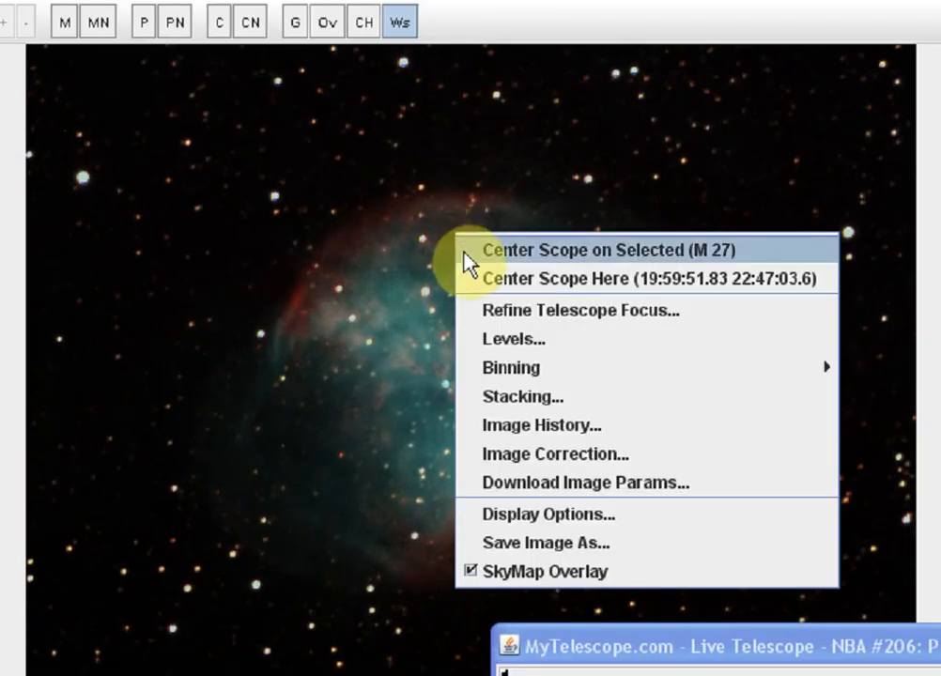
left_click(550, 543)
type("l2x2 8x1min")
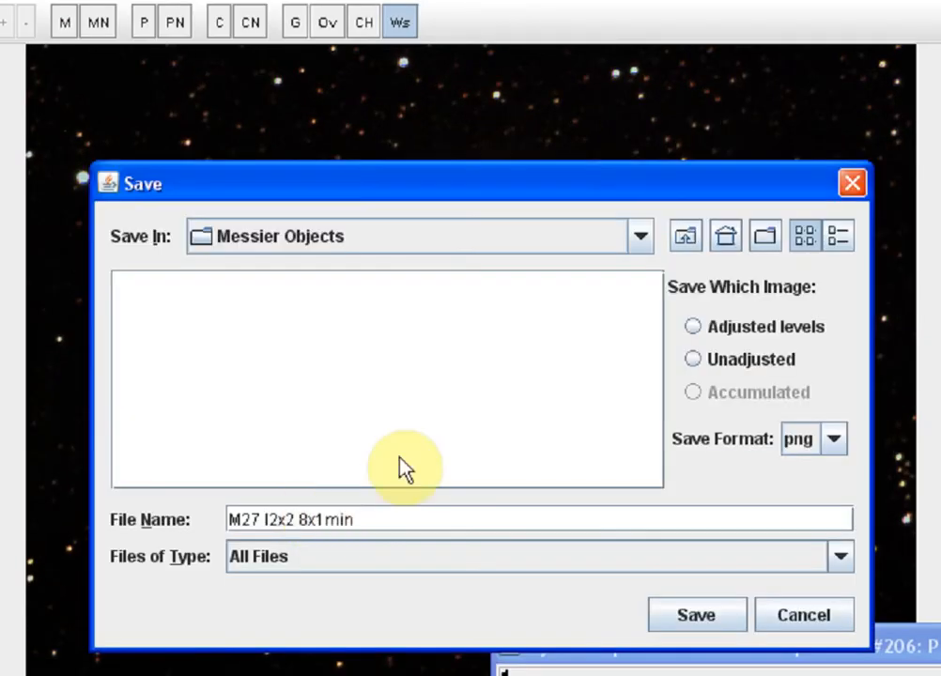
type(" rgb4x4 8x30sec")
left_click(693, 326)
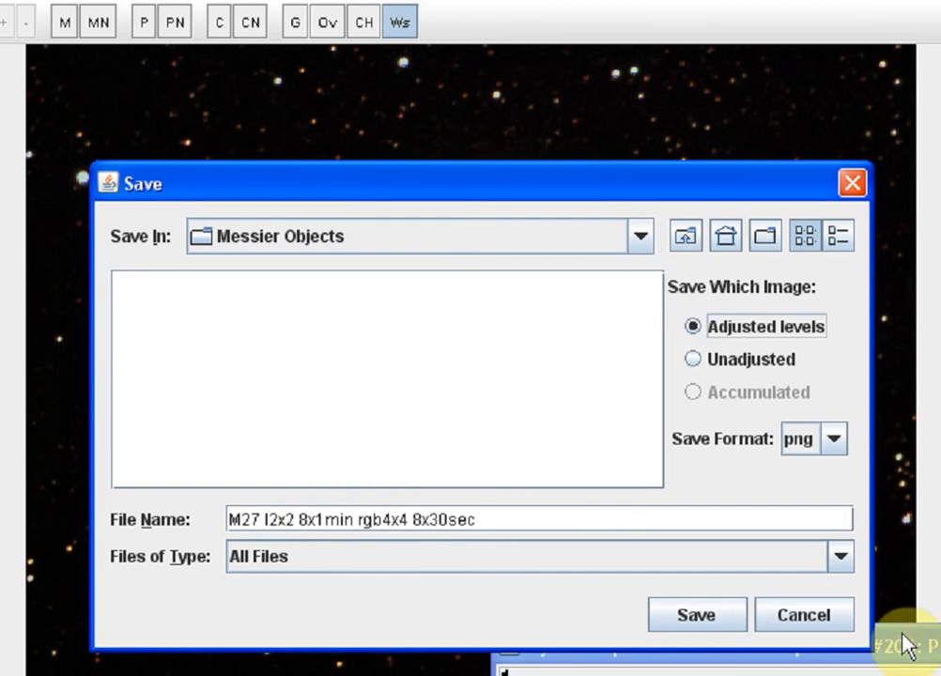
left_click(696, 616)
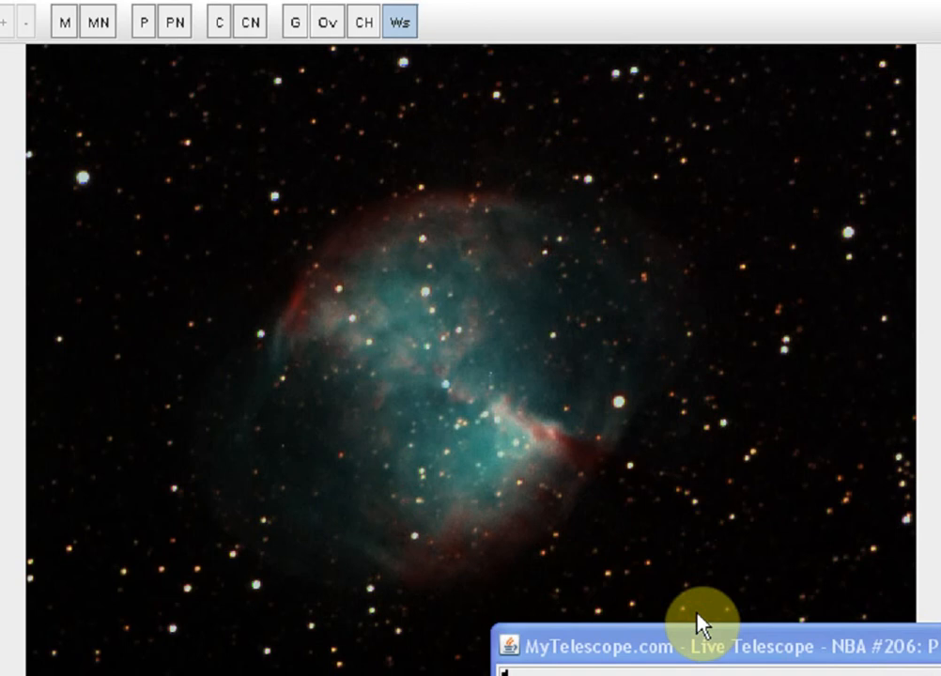
Brighten the composite image with the Levels window and close that window
left_click_drag(700, 642, 711, 471)
left_click_drag(783, 479, 451, 617)
left_click(814, 616)
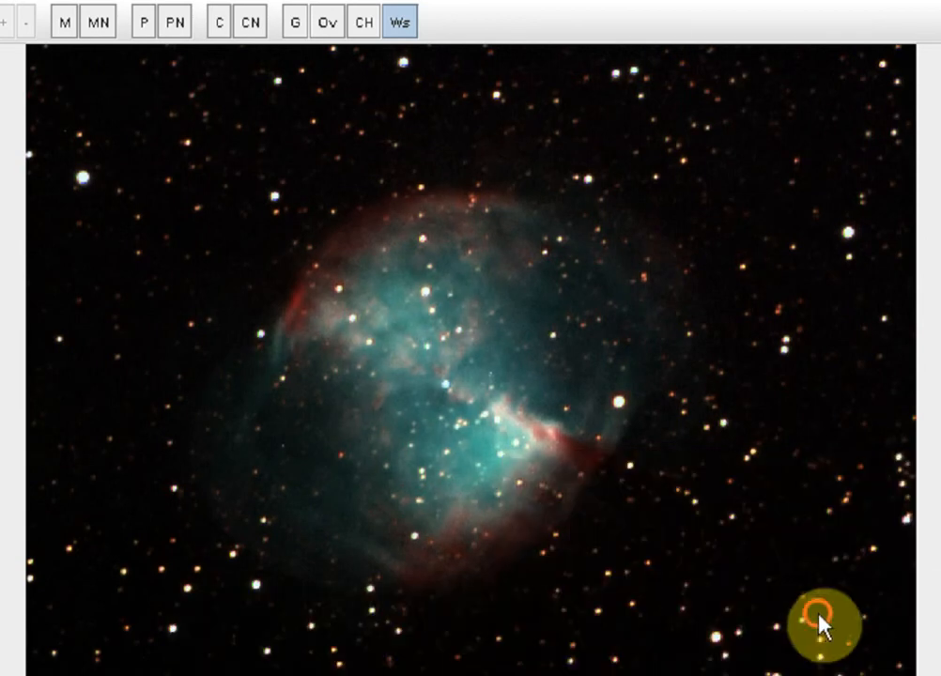